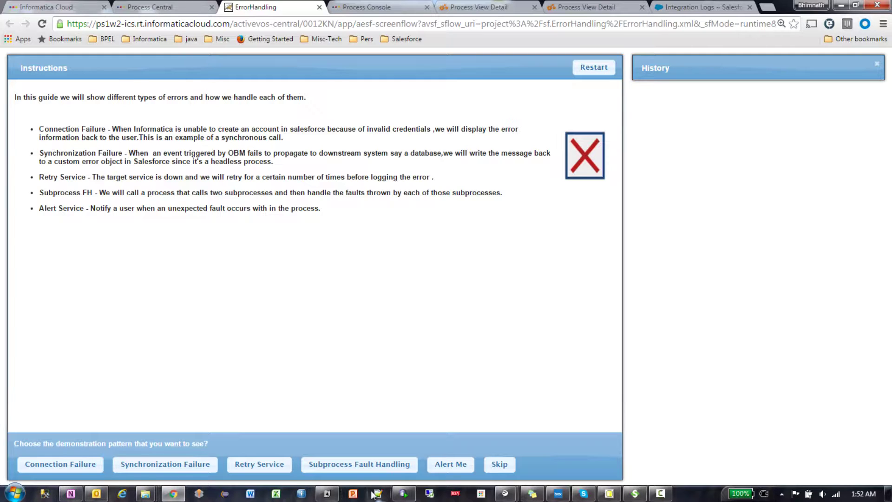
# Run the Subprocess Fault Handling demo, then show SubProcessA's fault in the newest Call_SubProcesses run.
pyautogui.click(363, 473)
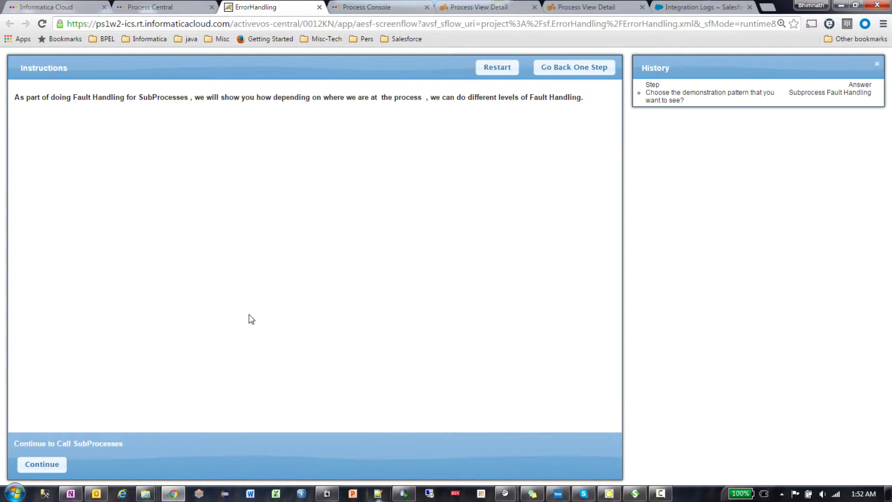
pyautogui.click(62, 463)
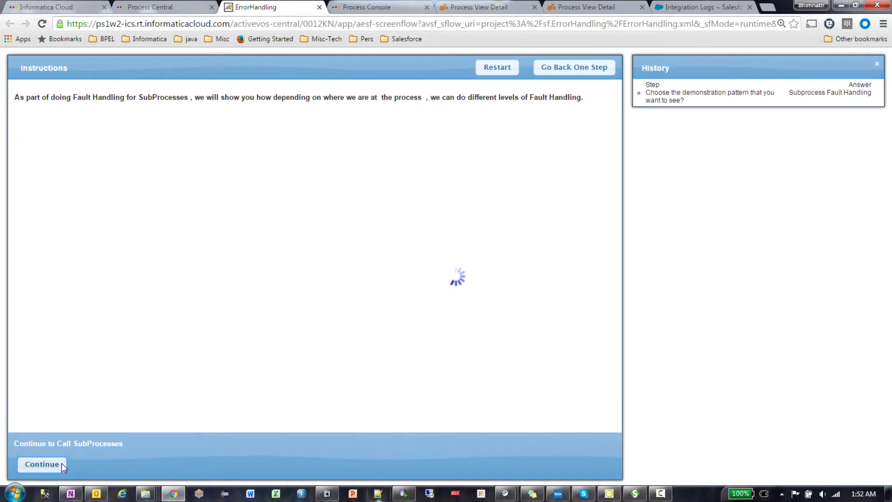
pyautogui.click(345, 6)
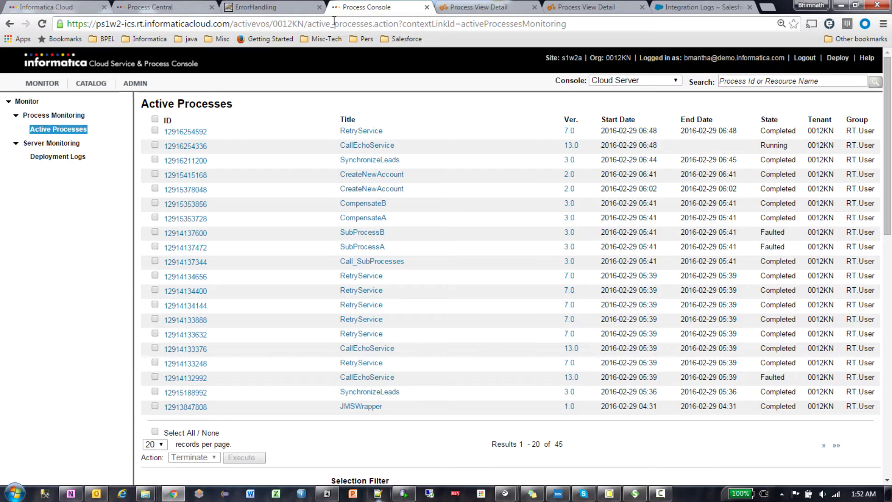
pyautogui.click(72, 126)
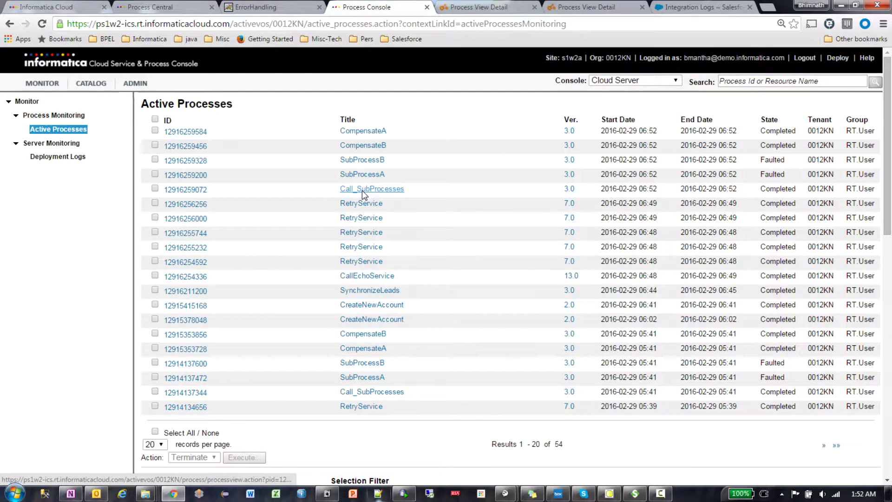
pyautogui.click(361, 190)
pyautogui.click(404, 186)
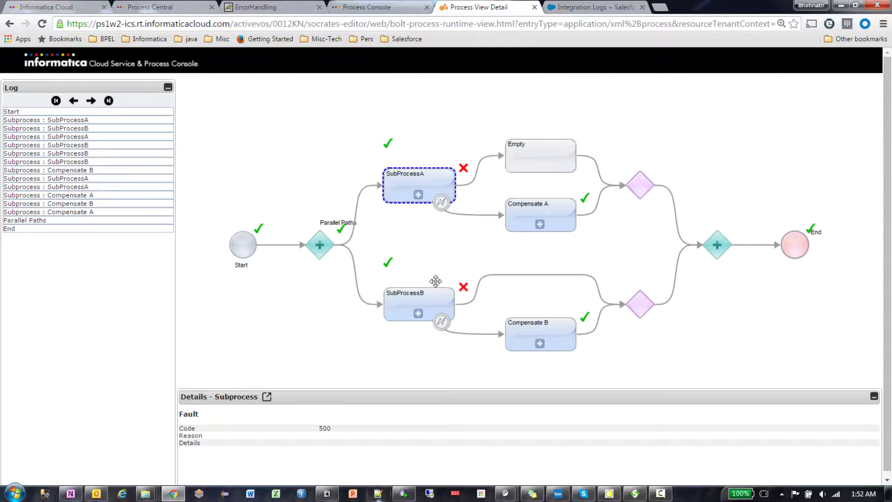
# Review SubProcessB, SubProcessA, Compensate A and Compensate B, then go back to Active Processes.
pyautogui.click(396, 300)
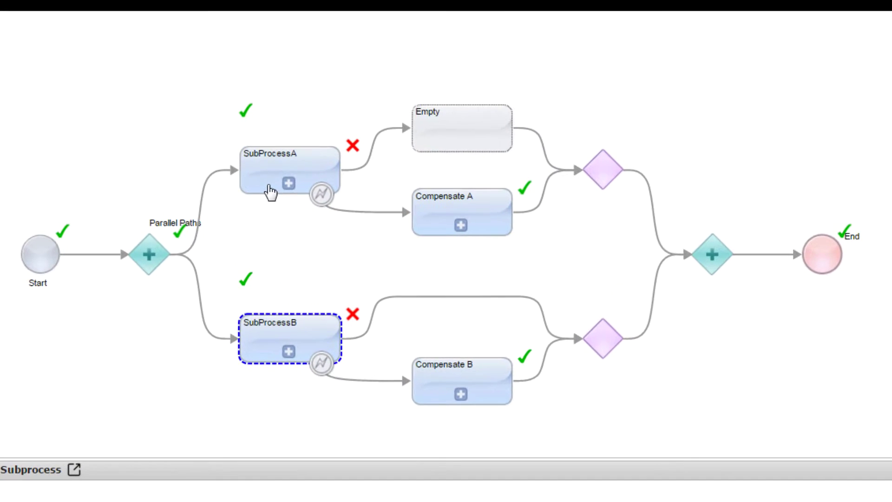
pyautogui.click(272, 190)
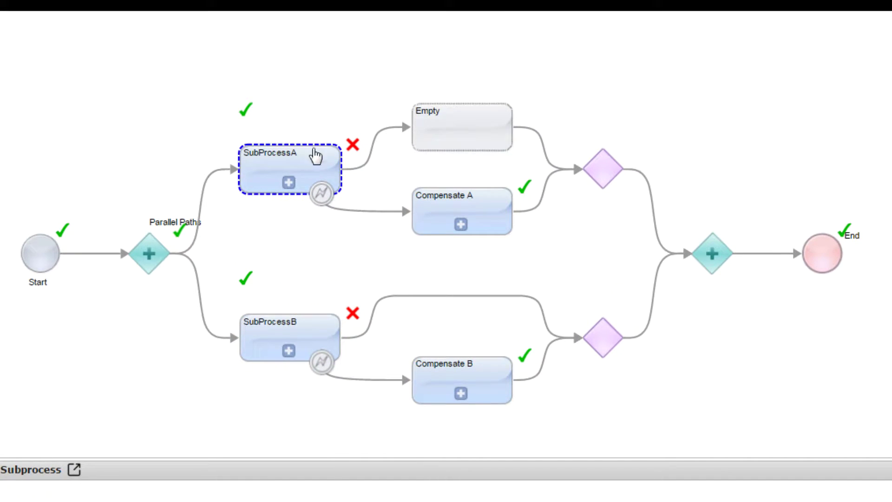
pyautogui.click(452, 203)
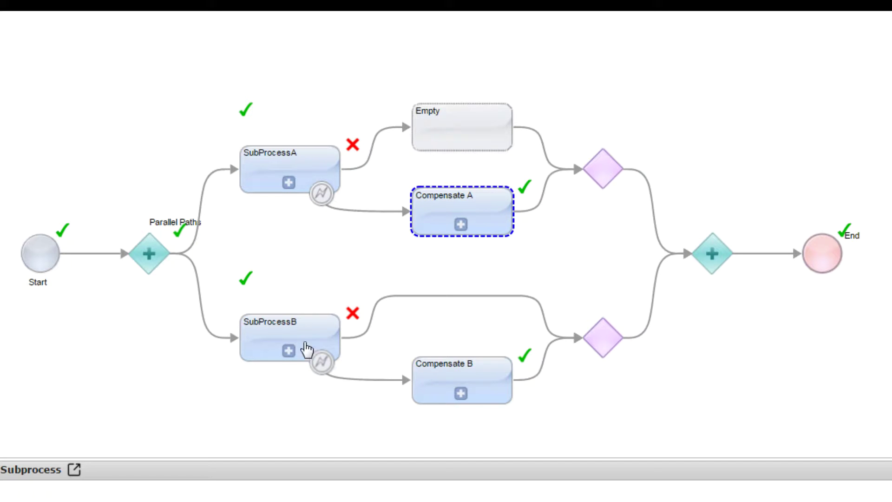
pyautogui.click(305, 347)
pyautogui.click(455, 361)
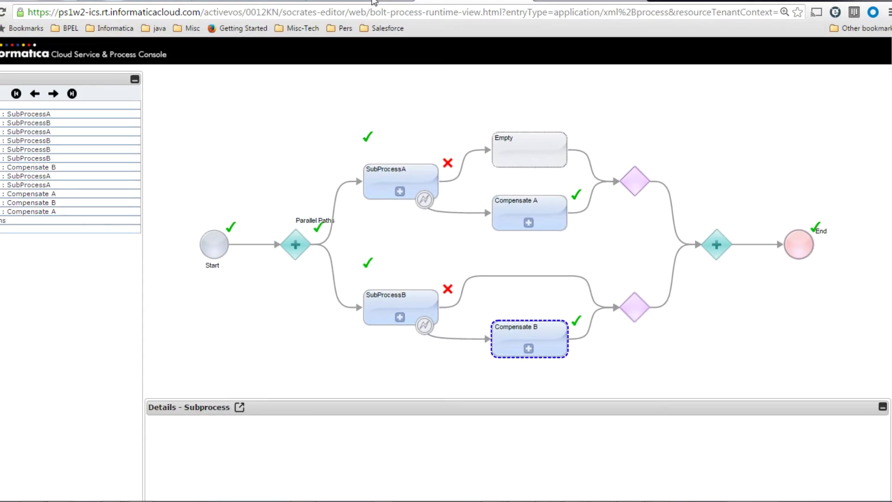
pyautogui.click(380, 8)
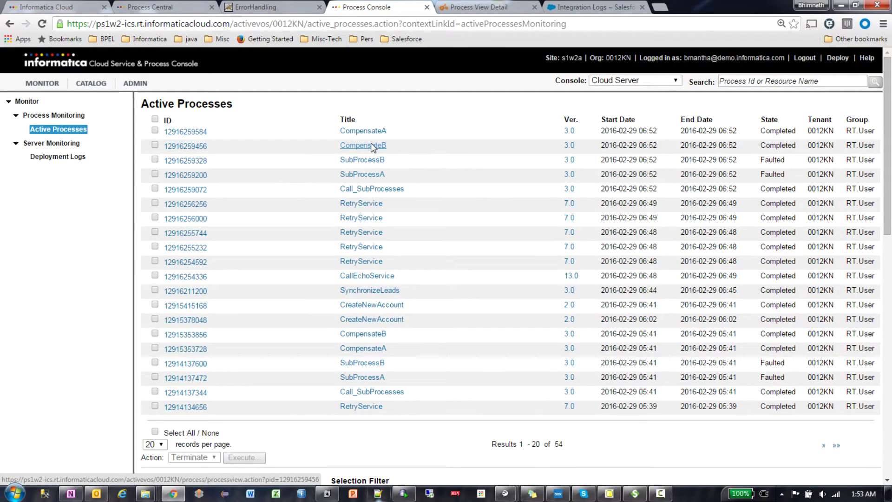
# Reopen the latest CompensateB run, review both Compensate handlers, and show SubProcessA's fault code 500.
pyautogui.click(371, 146)
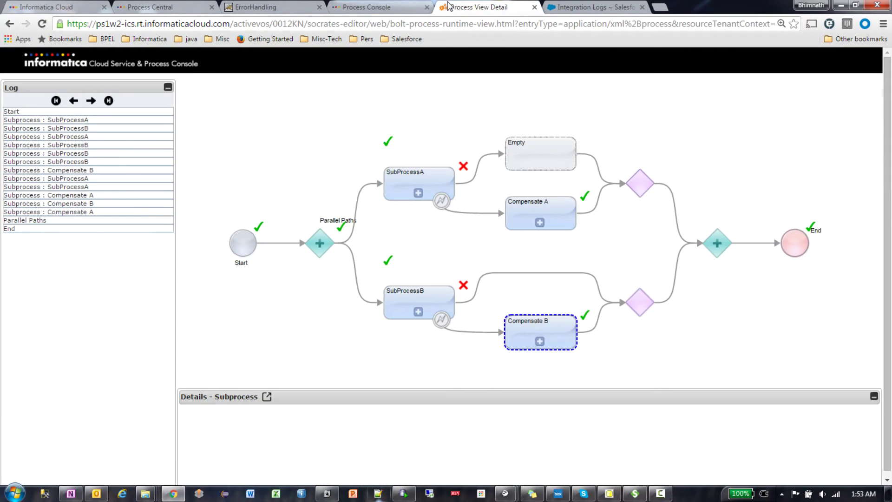
pyautogui.click(544, 208)
pyautogui.click(552, 344)
pyautogui.click(424, 183)
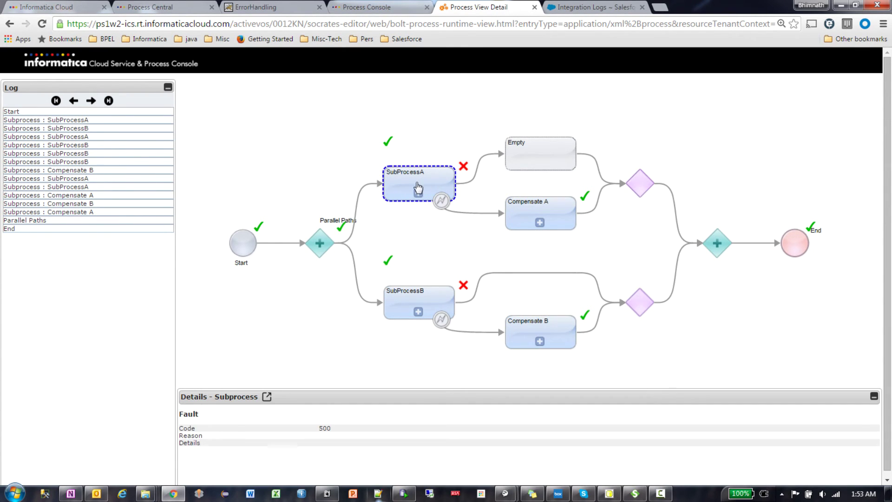